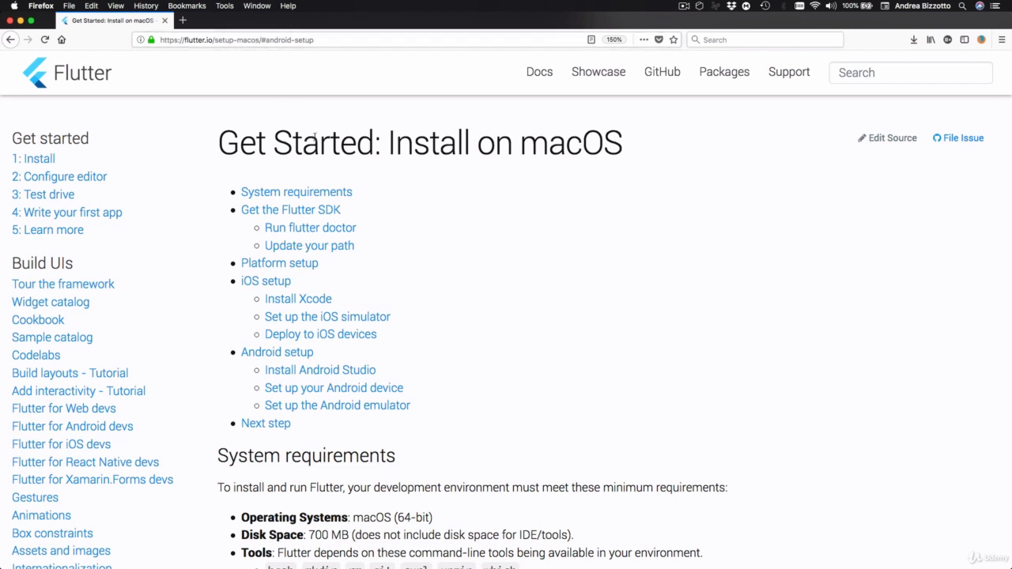
- Open the Android Studio download page in a new tab from the guide's Android setup section and switch to it
{"action": "left_click", "coordinate": [299, 353]}
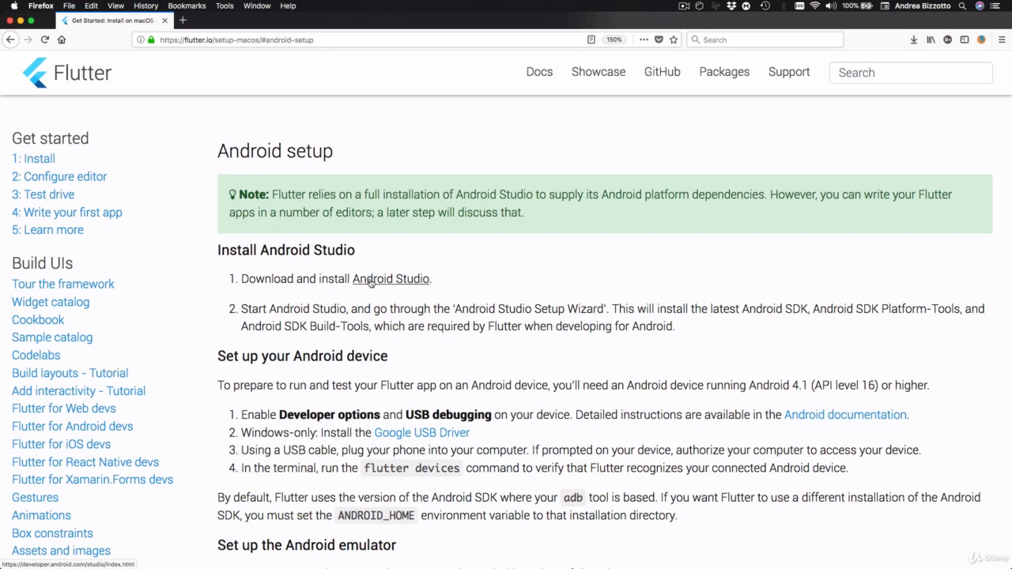
{"action": "left_click", "coordinate": [370, 282], "text": "super"}
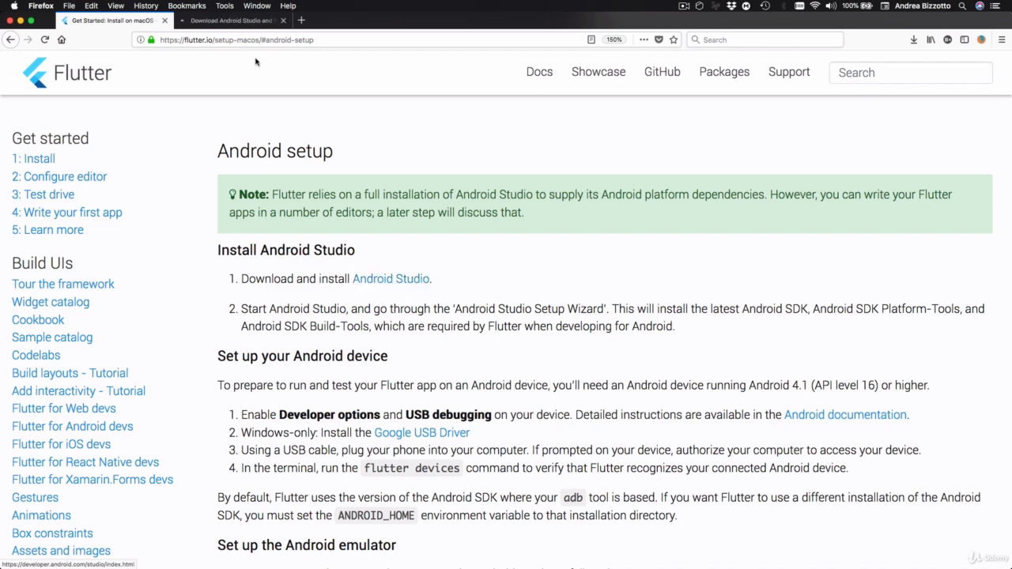
{"action": "left_click", "coordinate": [226, 24]}
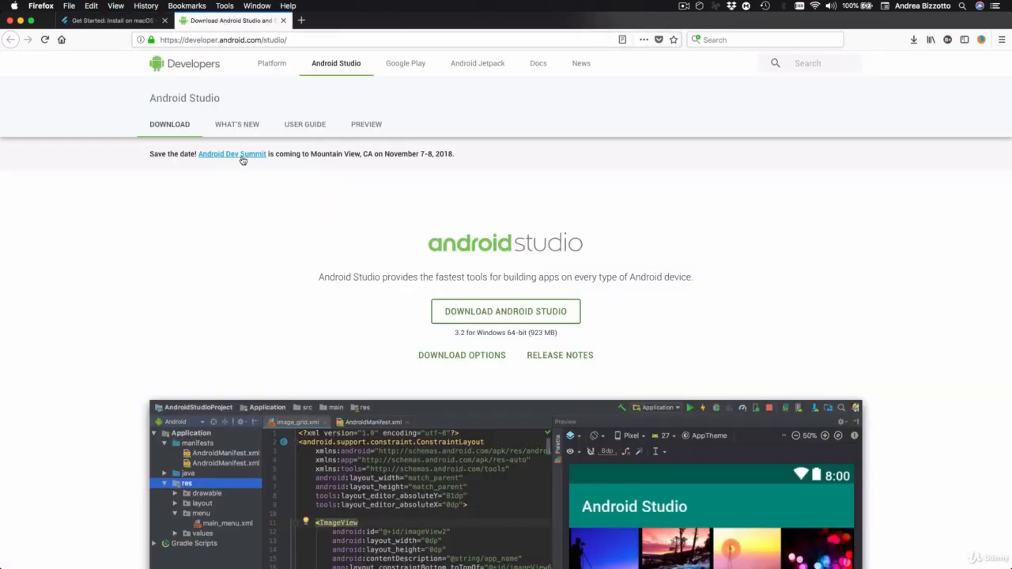
- Choose the Mac package android-studio-ide-181.5014246-mac.dmg from the Android Studio download options
{"action": "left_click", "coordinate": [520, 314]}
{"action": "left_click_drag", "start_coordinate": [475, 333], "coordinate": [528, 332]}
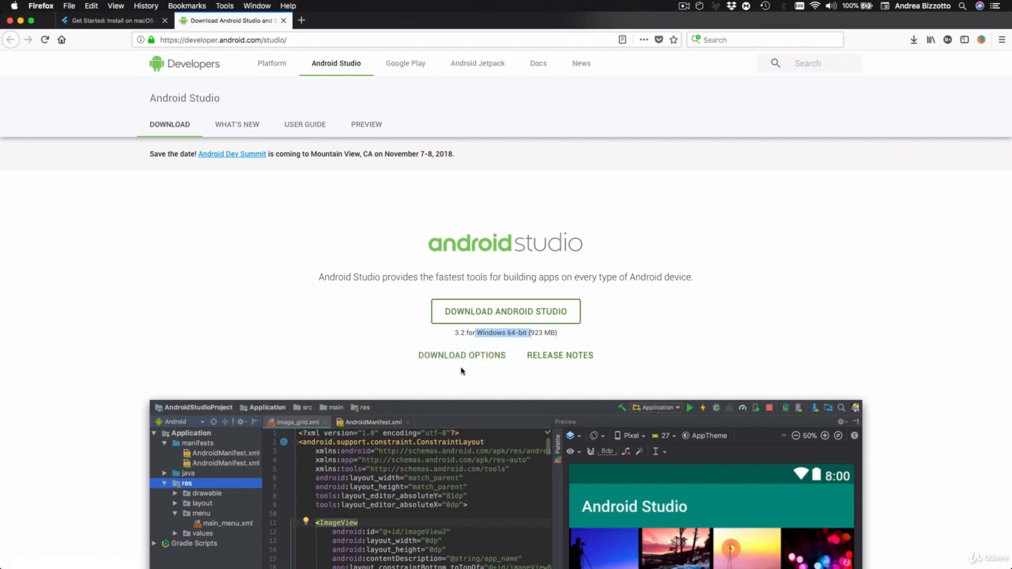
{"action": "left_click", "coordinate": [463, 358]}
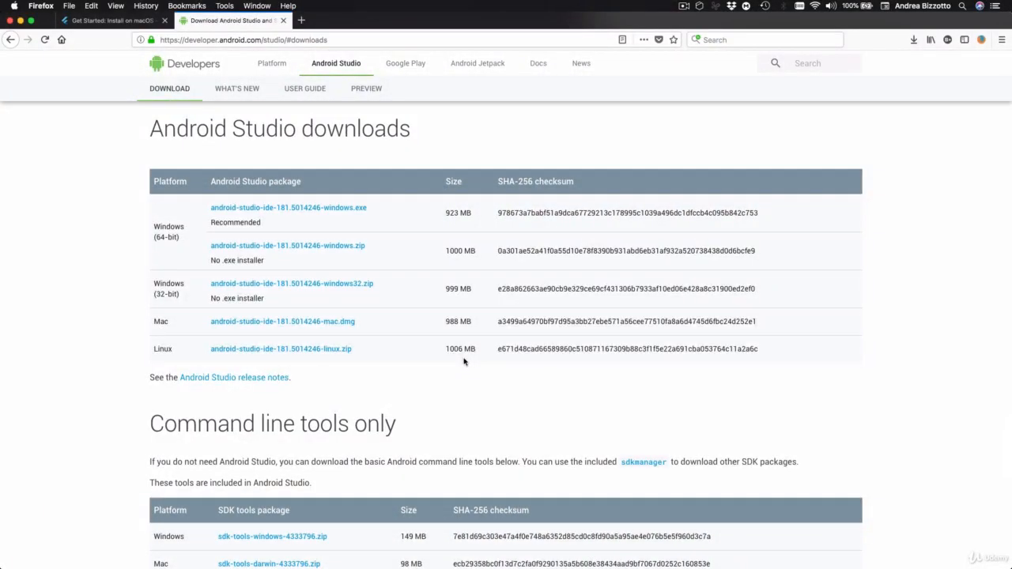
{"action": "left_click", "coordinate": [300, 322]}
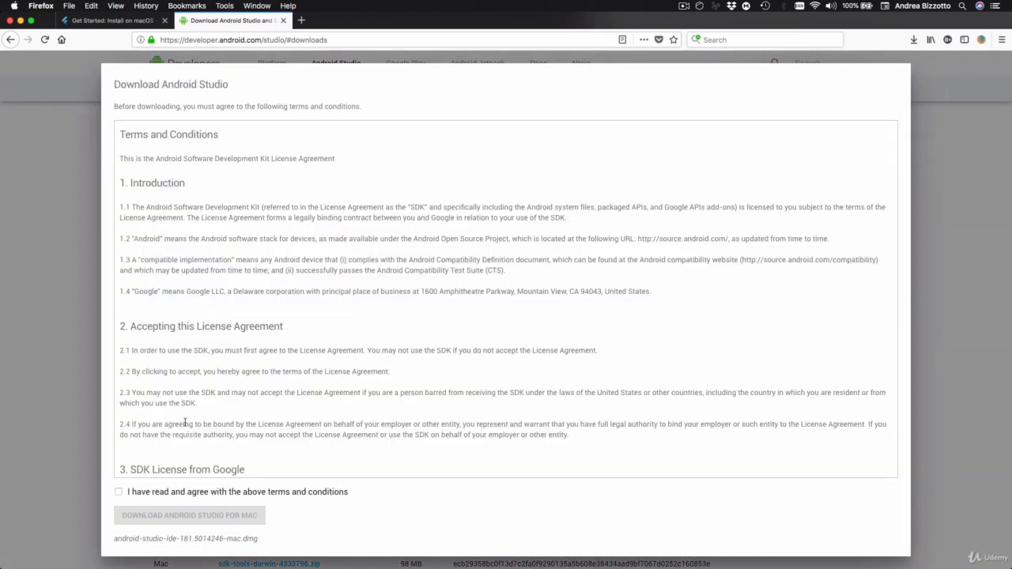
- Accept the Android Studio terms and conditions and save the Mac disk image to the computer
{"action": "scroll", "coordinate": [145, 471], "scroll_direction": "down", "scroll_amount": 1}
{"action": "left_click", "coordinate": [119, 492]}
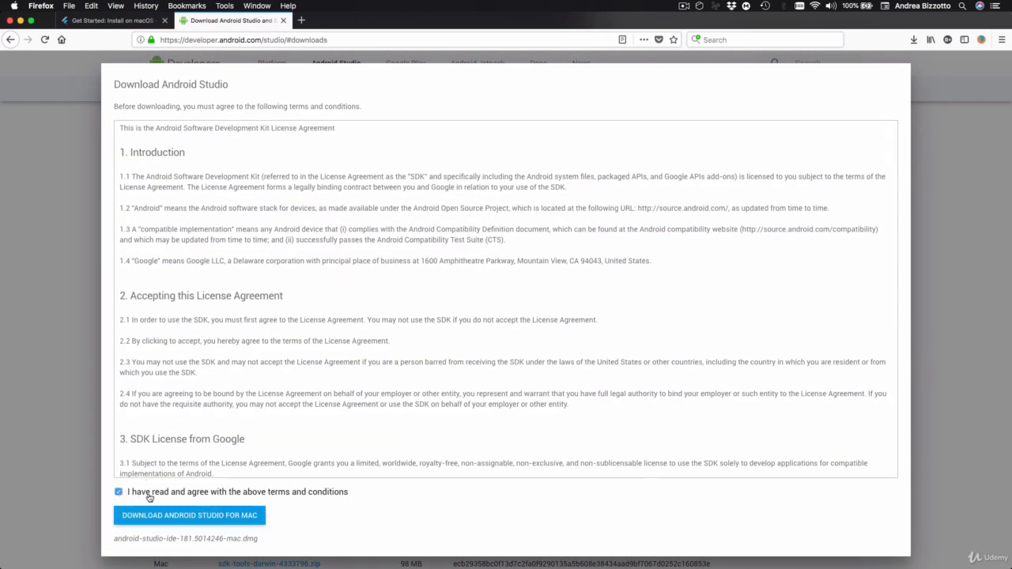
{"action": "left_click", "coordinate": [183, 515]}
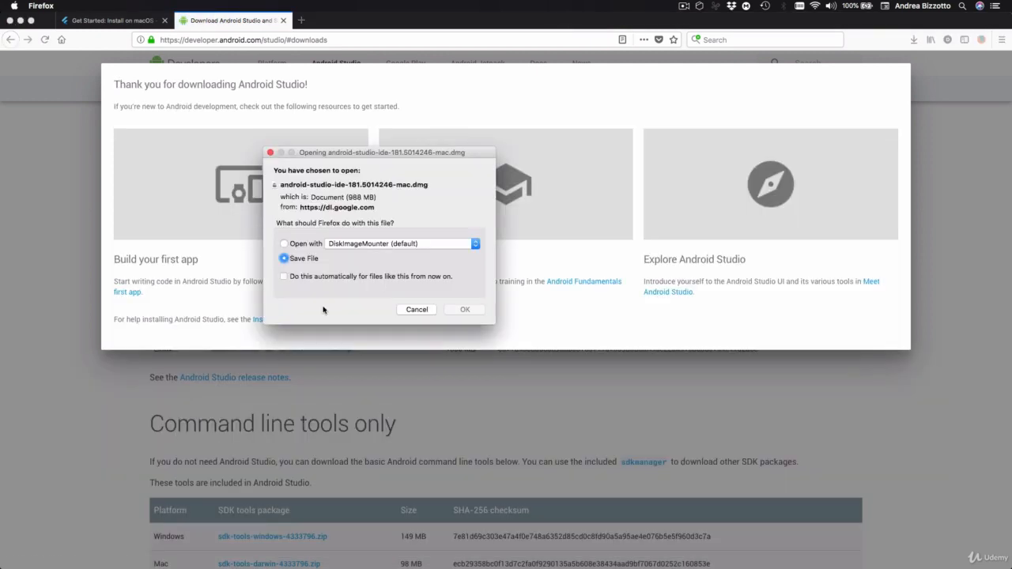
{"action": "left_click", "coordinate": [465, 309]}
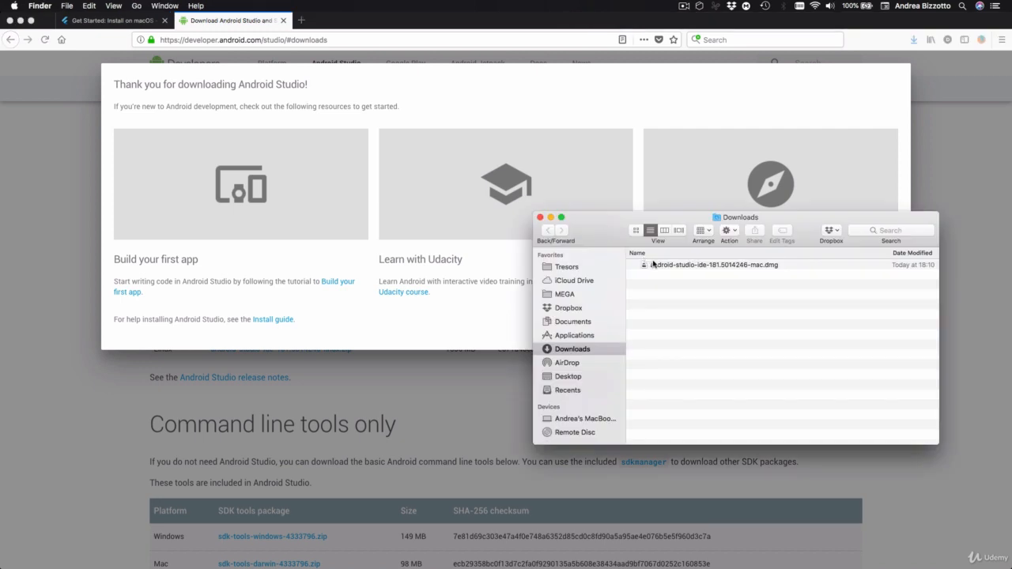
- Install Android Studio into the Applications folder from the downloaded disk image and launch it from there
{"action": "double_click", "coordinate": [713, 266]}
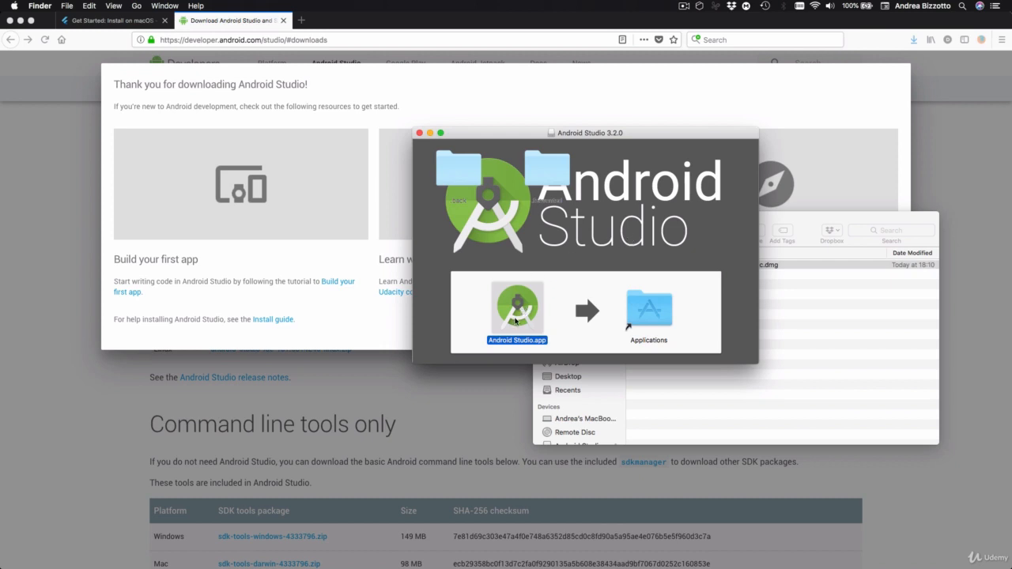
{"action": "left_click_drag", "start_coordinate": [515, 320], "coordinate": [640, 313]}
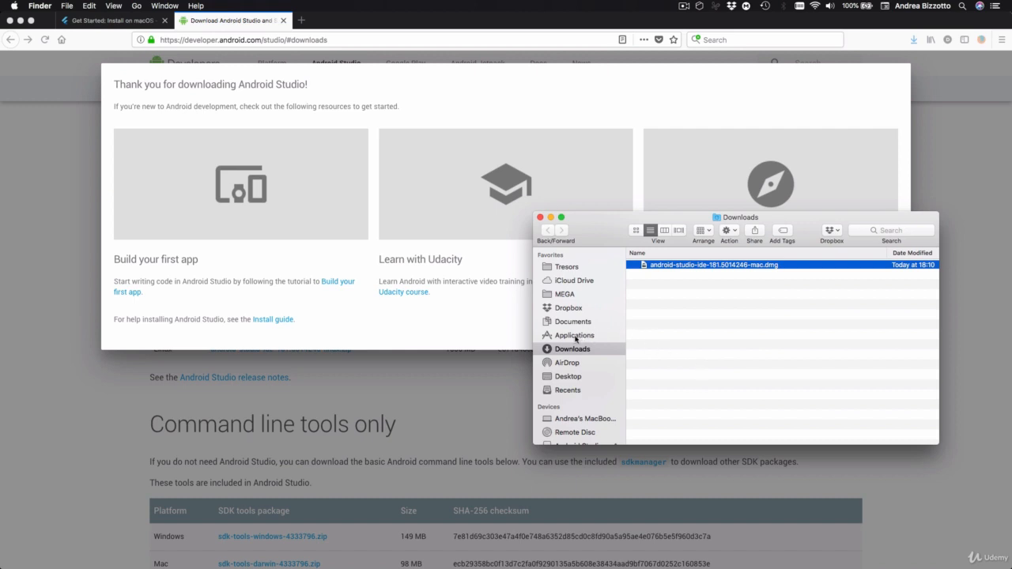
{"action": "left_click", "coordinate": [571, 338]}
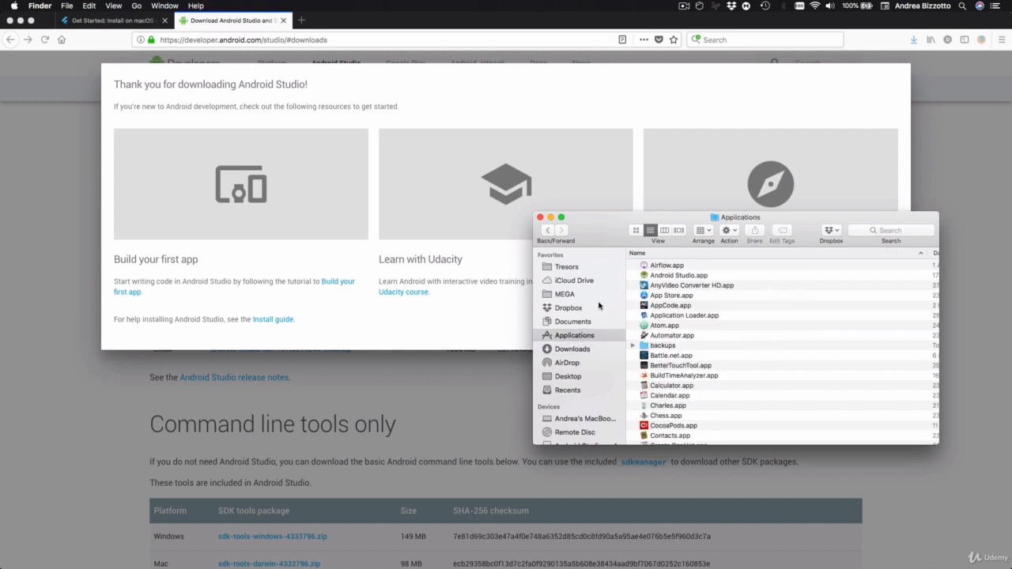
{"action": "left_click", "coordinate": [664, 277]}
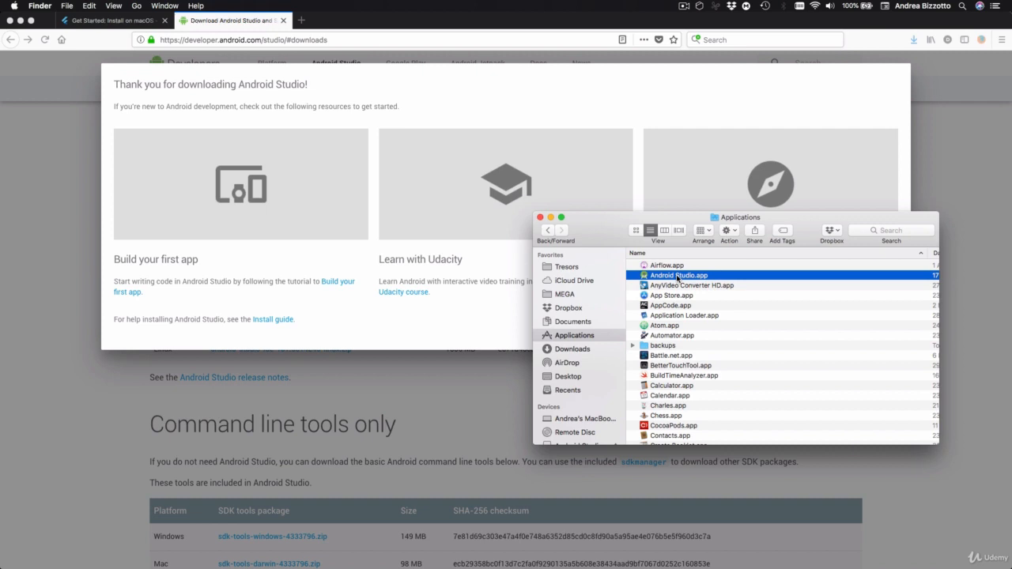
{"action": "double_click", "coordinate": [677, 275]}
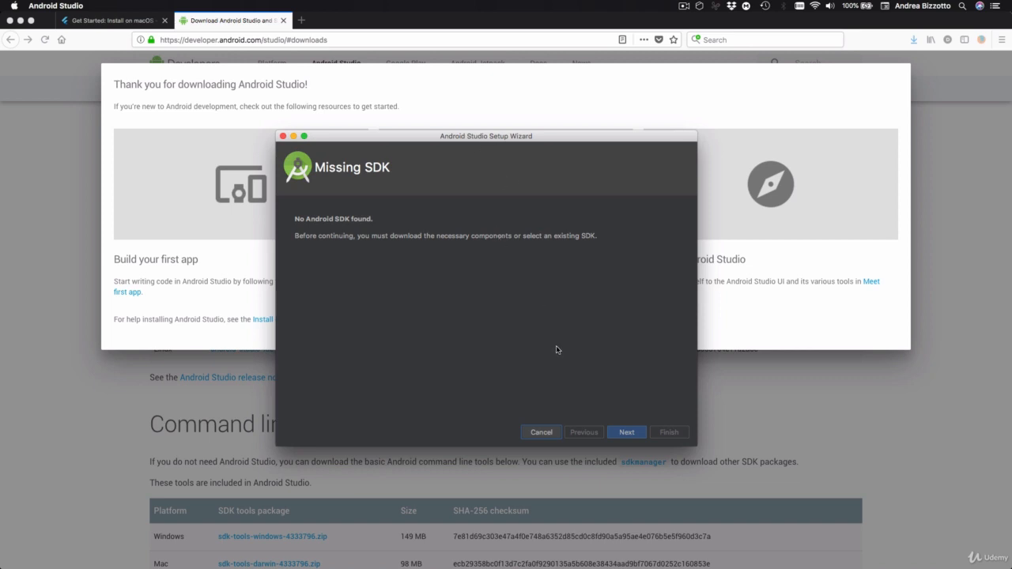
- Complete the Android Studio Setup Wizard, installing the Android SDK with API 28: Android 9.0 (Pie) in the default SDK location
{"action": "left_click", "coordinate": [627, 433]}
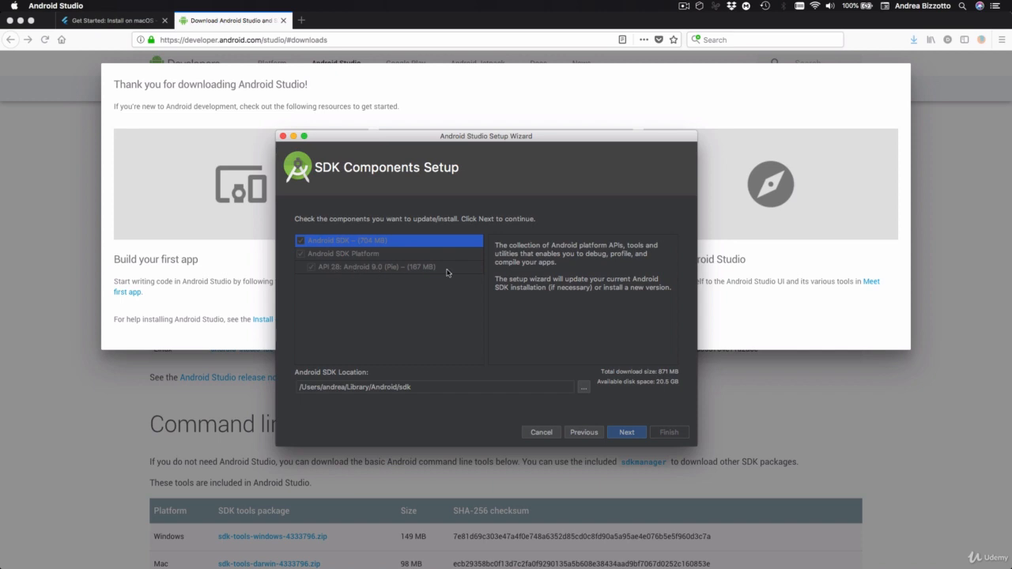
{"action": "left_click", "coordinate": [625, 434]}
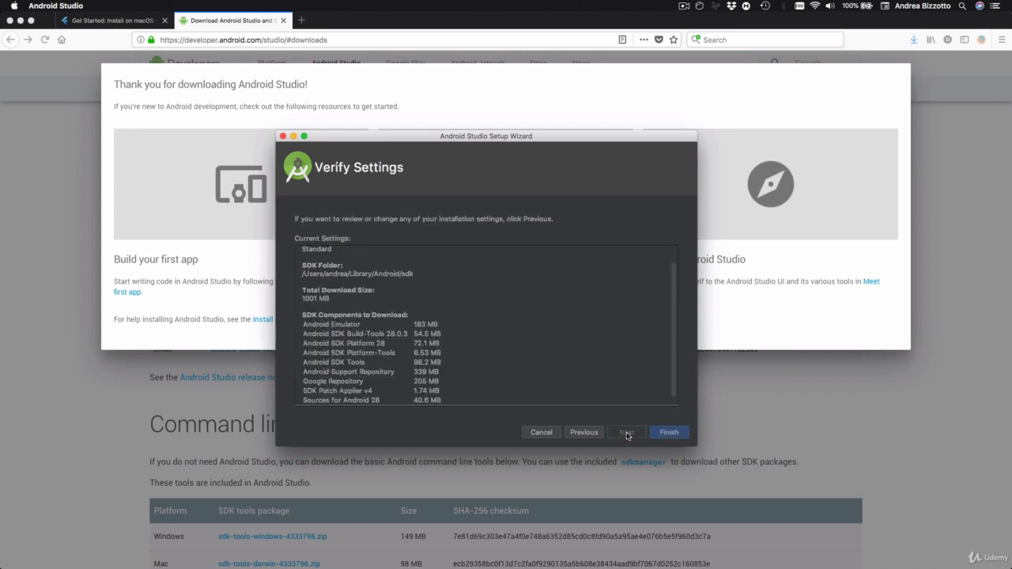
{"action": "scroll", "coordinate": [556, 305], "scroll_direction": "down", "scroll_amount": 1}
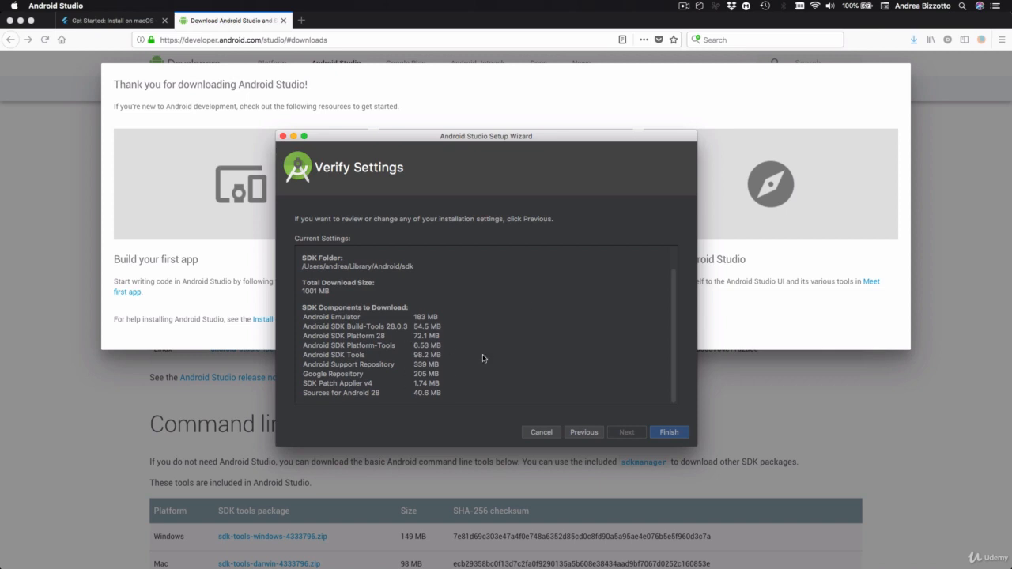
{"action": "left_click", "coordinate": [666, 434]}
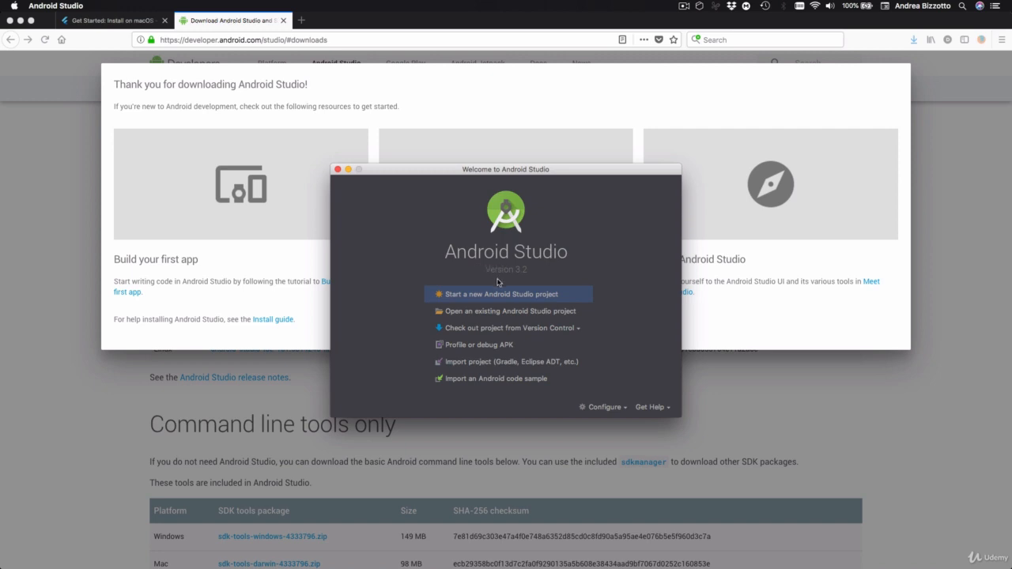
- Create a new Android project named My Application for Phone and Tablet with API 15 and an empty MainActivity, keeping the defaults
{"action": "left_click", "coordinate": [532, 299]}
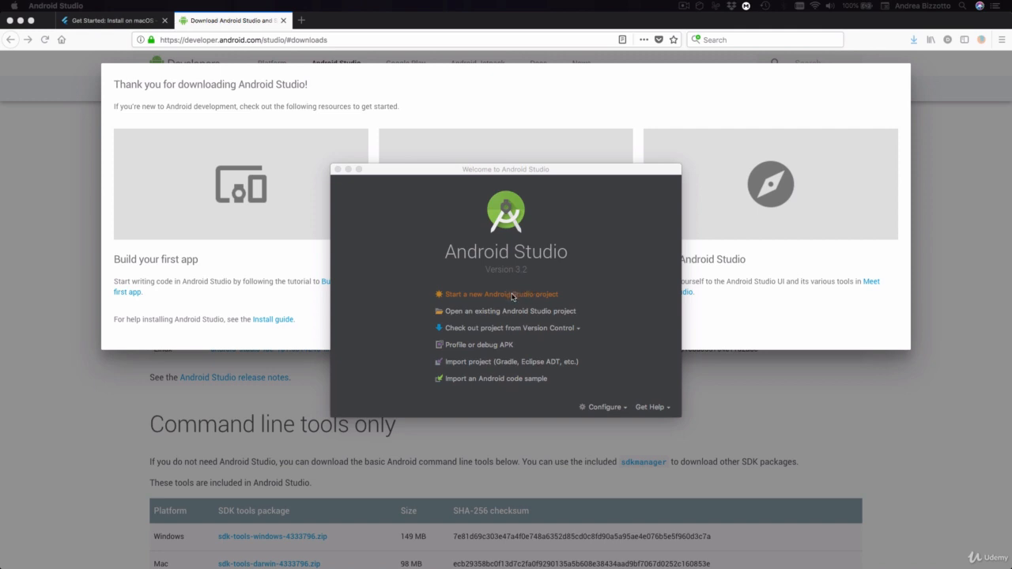
{"action": "left_click", "coordinate": [511, 295]}
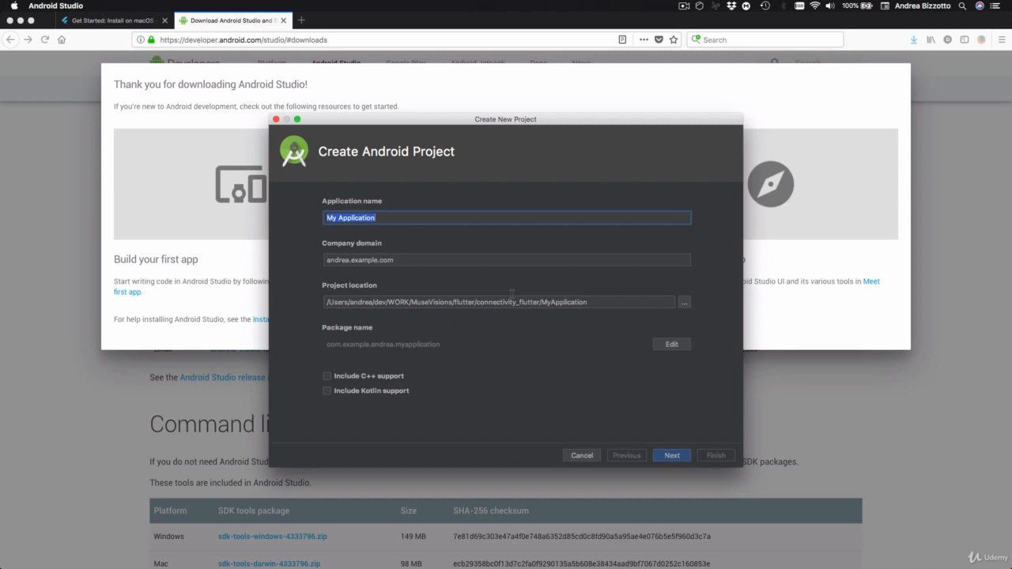
{"action": "left_click", "coordinate": [666, 455]}
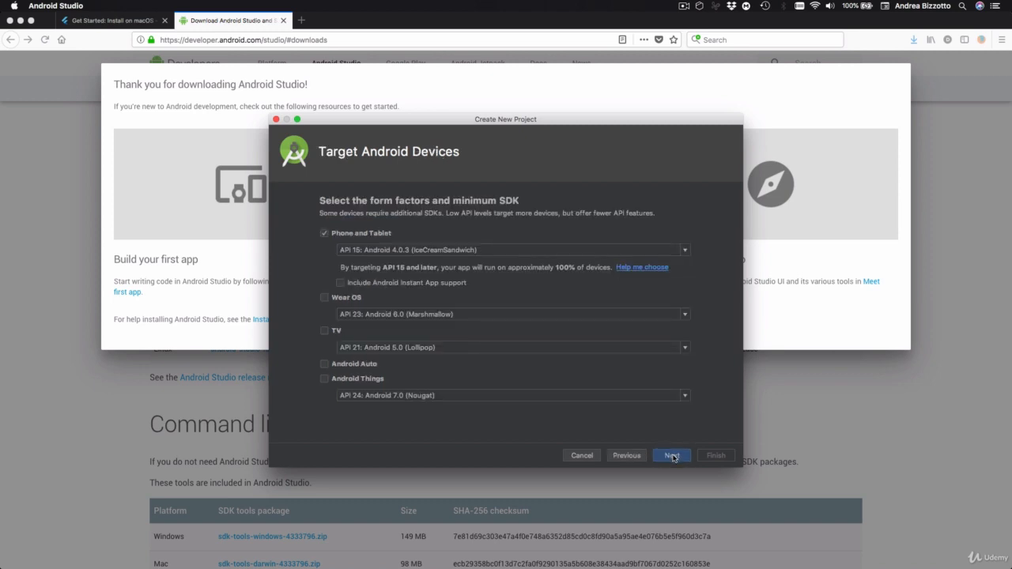
{"action": "left_click", "coordinate": [672, 456]}
{"action": "left_click", "coordinate": [672, 456]}
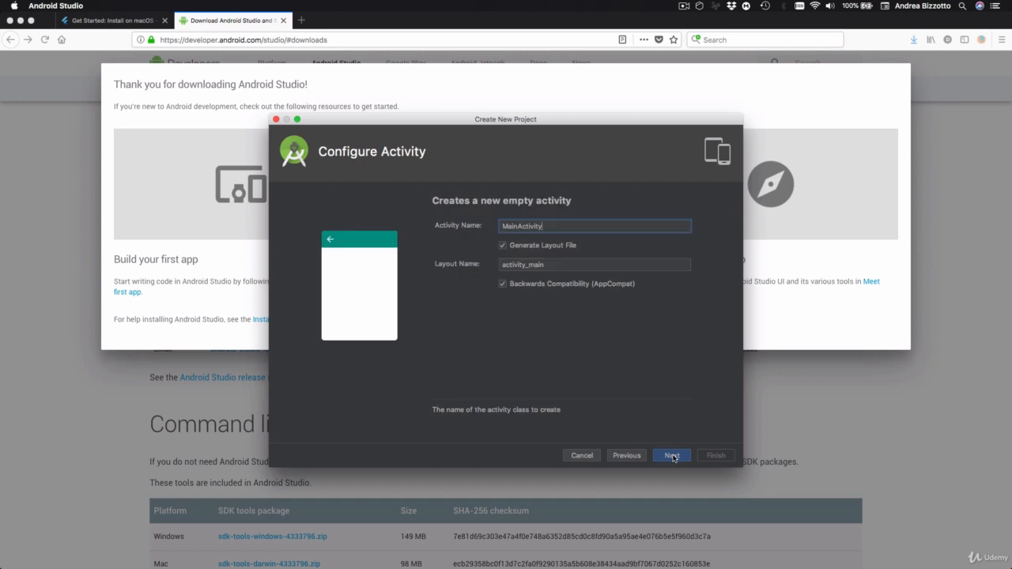
{"action": "left_click", "coordinate": [672, 456]}
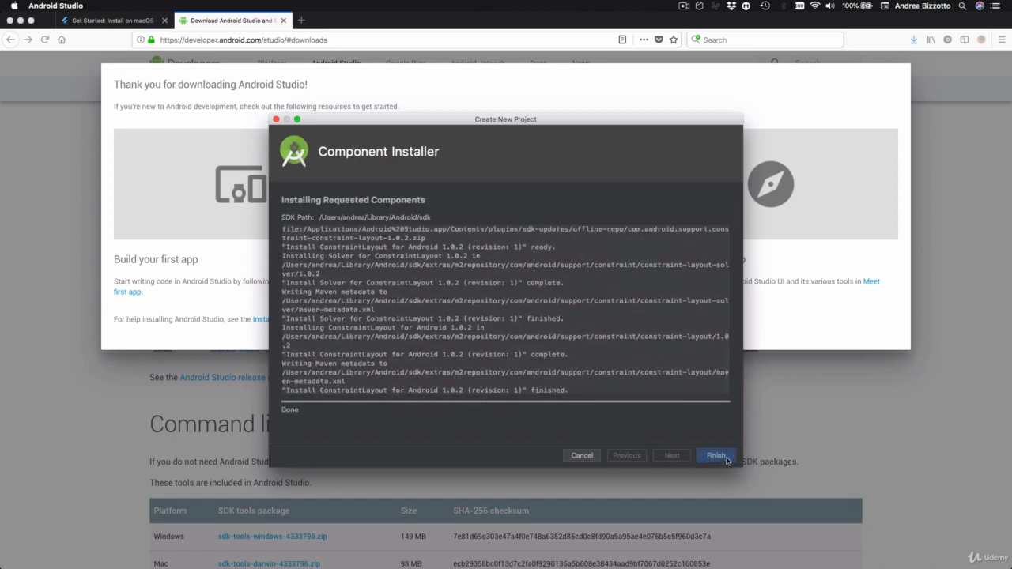
{"action": "left_click", "coordinate": [726, 458]}
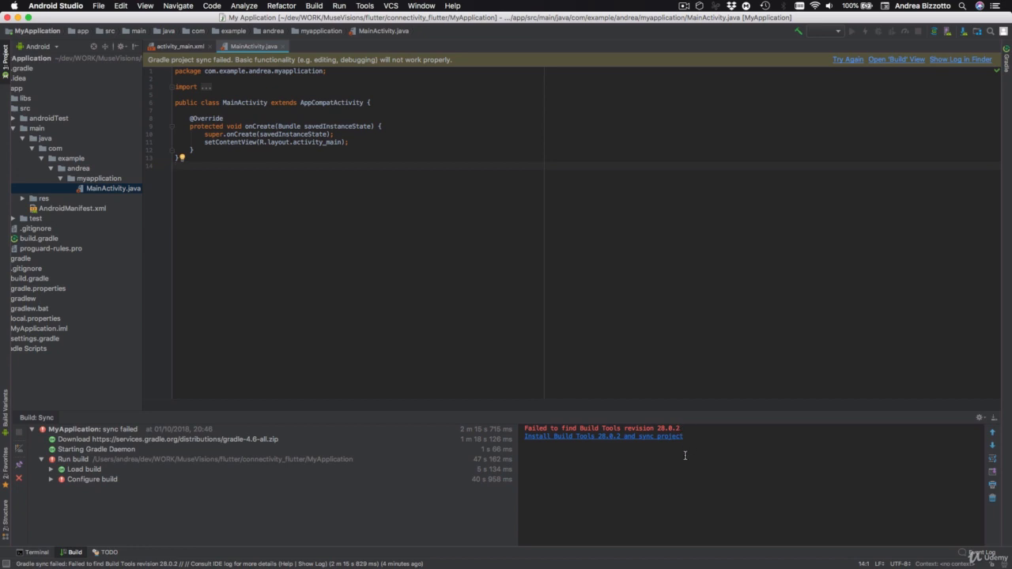
- Install the missing Build Tools 28.0.2, accepting the android-sdk-license, and sync the project
{"action": "left_click", "coordinate": [609, 437]}
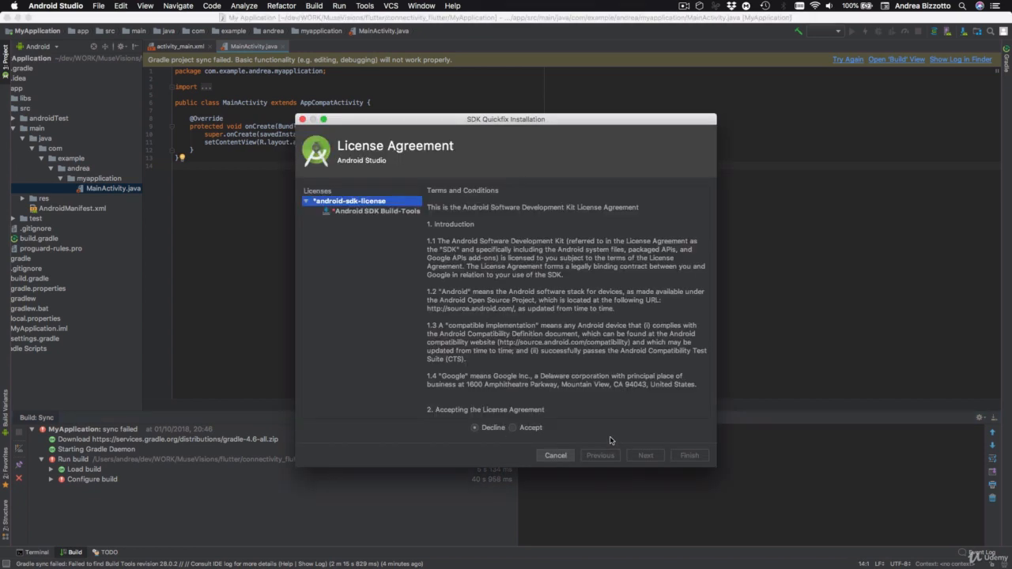
{"action": "left_click", "coordinate": [512, 427]}
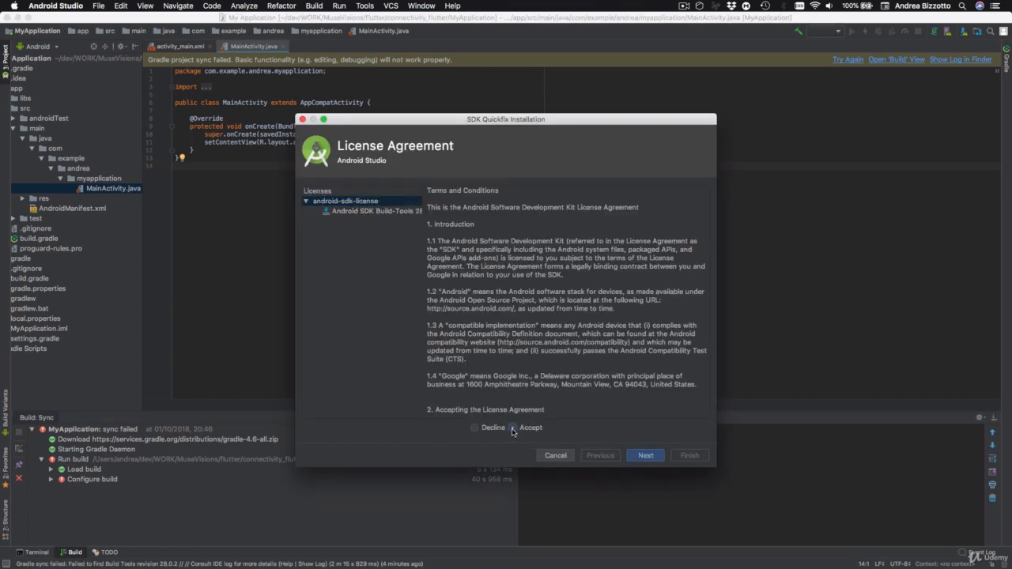
{"action": "left_click", "coordinate": [632, 456]}
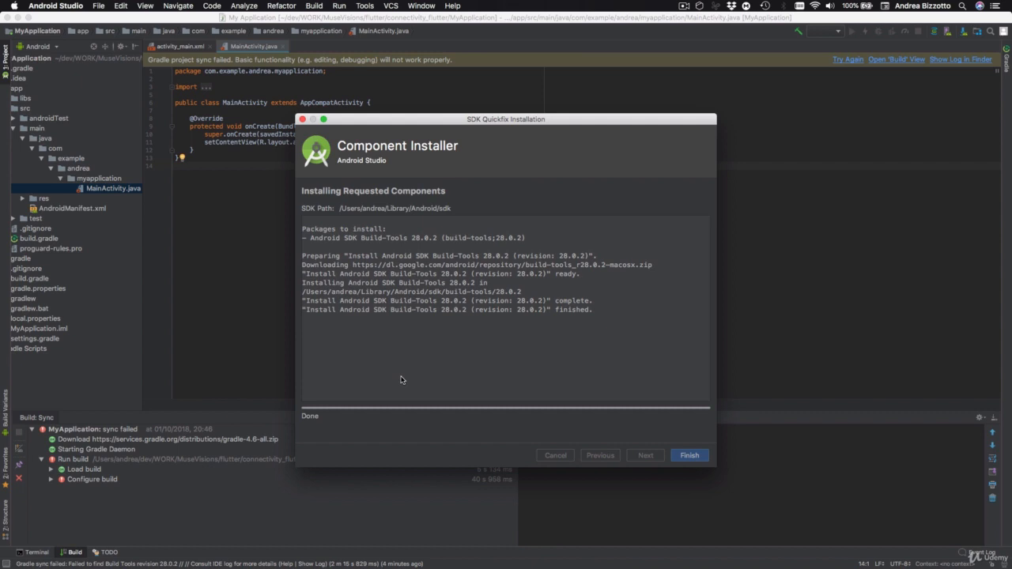
{"action": "left_click", "coordinate": [689, 456]}
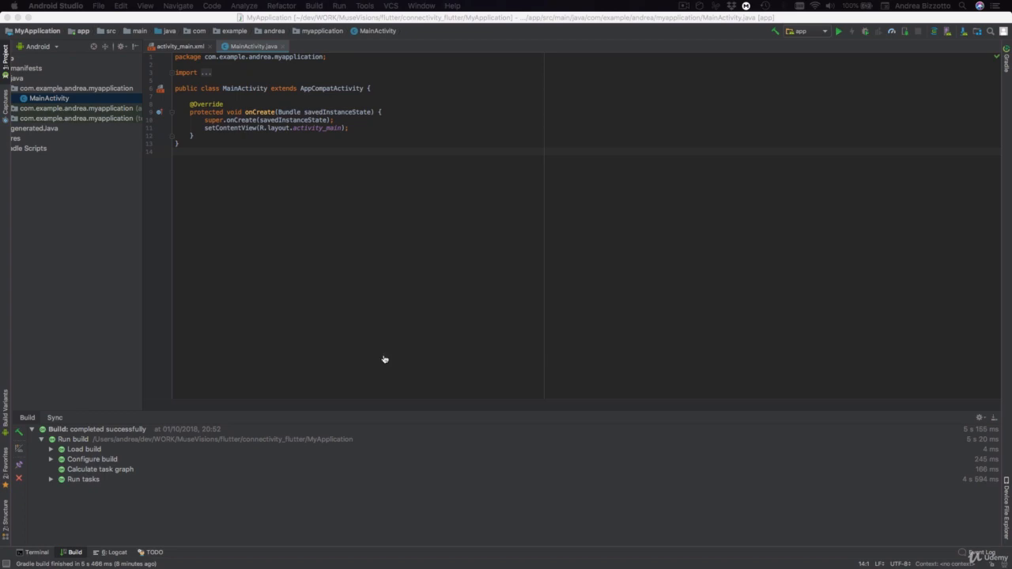
- Check the Android setup instructions on the Flutter page in Firefox and return to the Android Studio project
{"action": "key", "text": "super+Tab"}
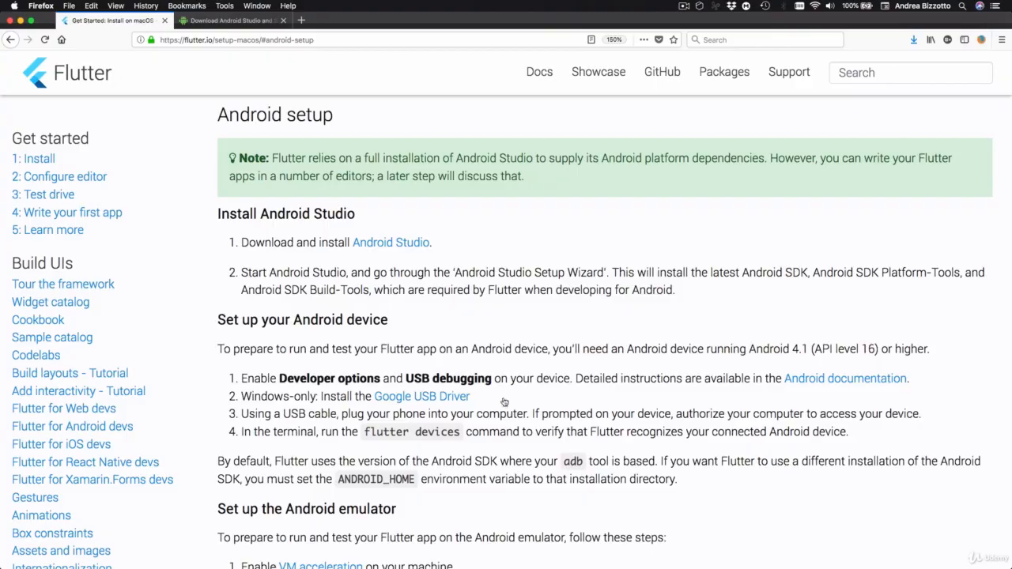
{"action": "key", "text": "super+Tab"}
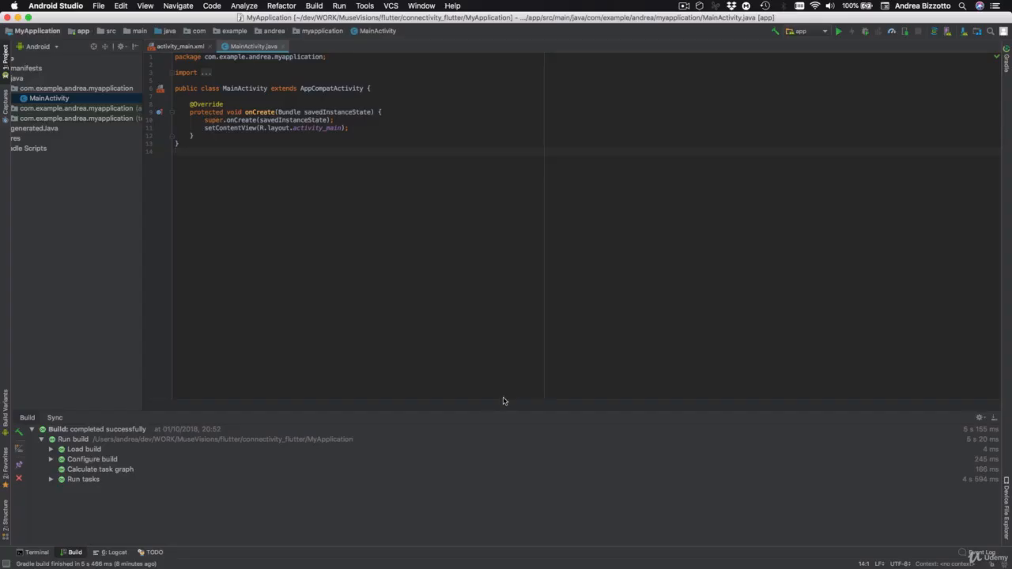